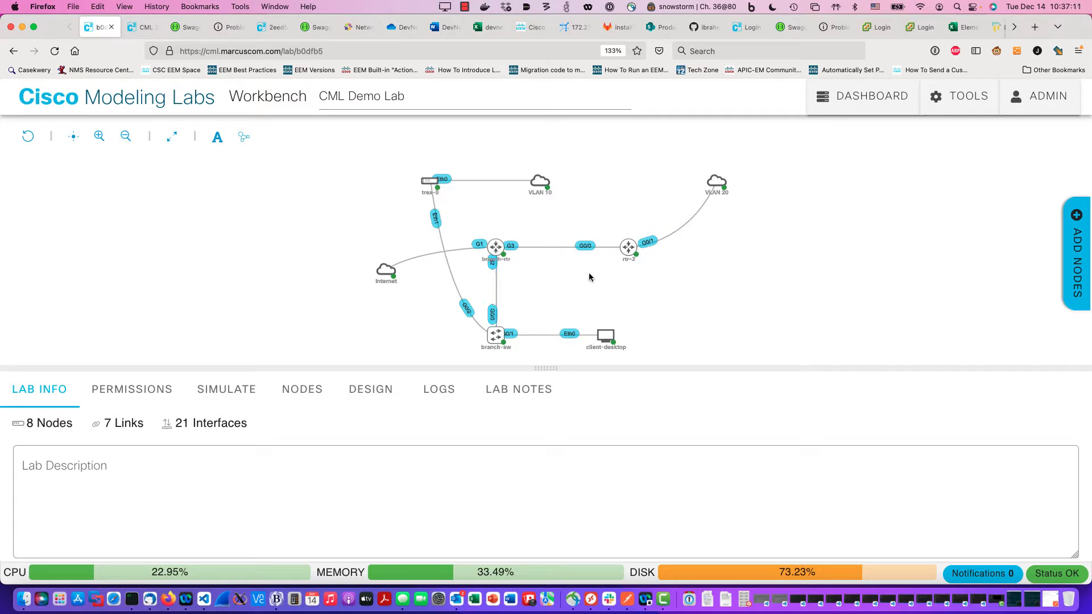
Step: Select the link between branch-rtr and branch-sw and open its simulation settings
{"action": "mouse_move", "coordinate": [499, 249]}
{"action": "left_click", "coordinate": [496, 286]}
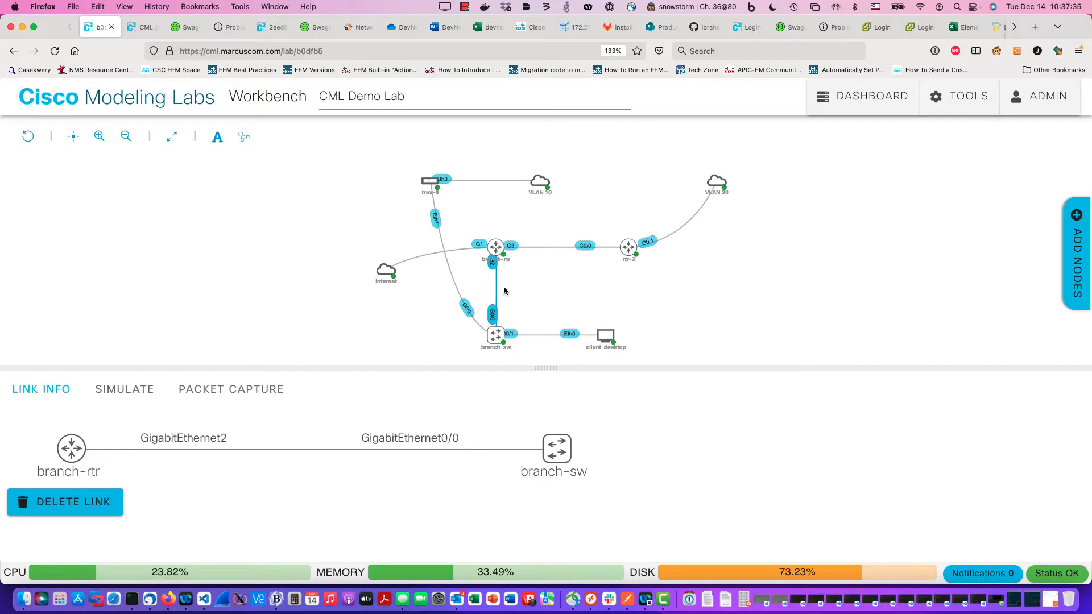
{"action": "left_click", "coordinate": [136, 392]}
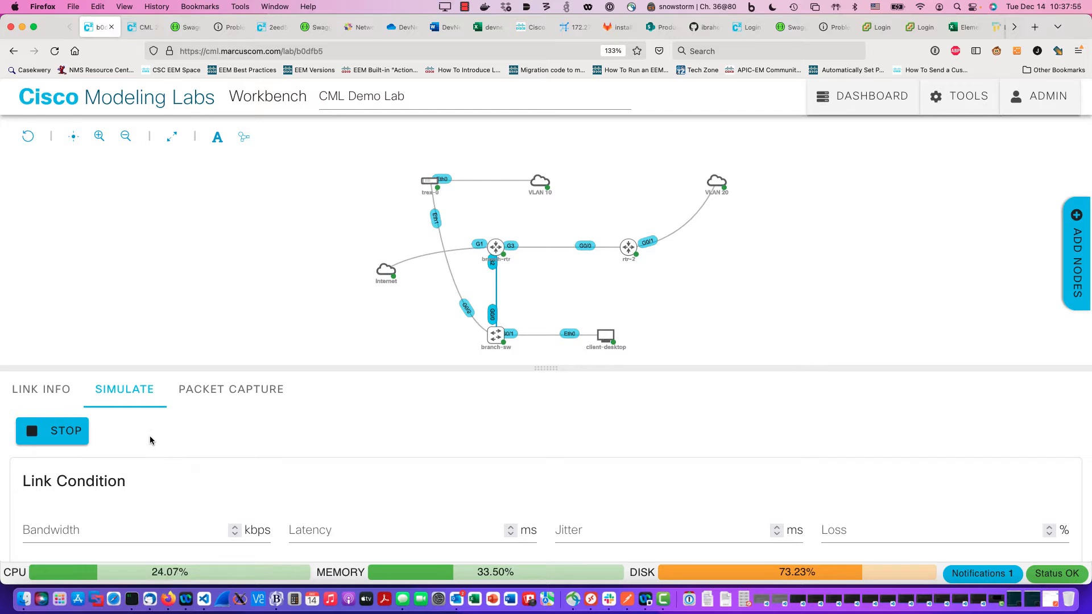
Step: Switch to iTerm2, list the available consoles, and open the branch-rtr console at /b0dfb5/n0/0
{"action": "left_click", "coordinate": [131, 601]}
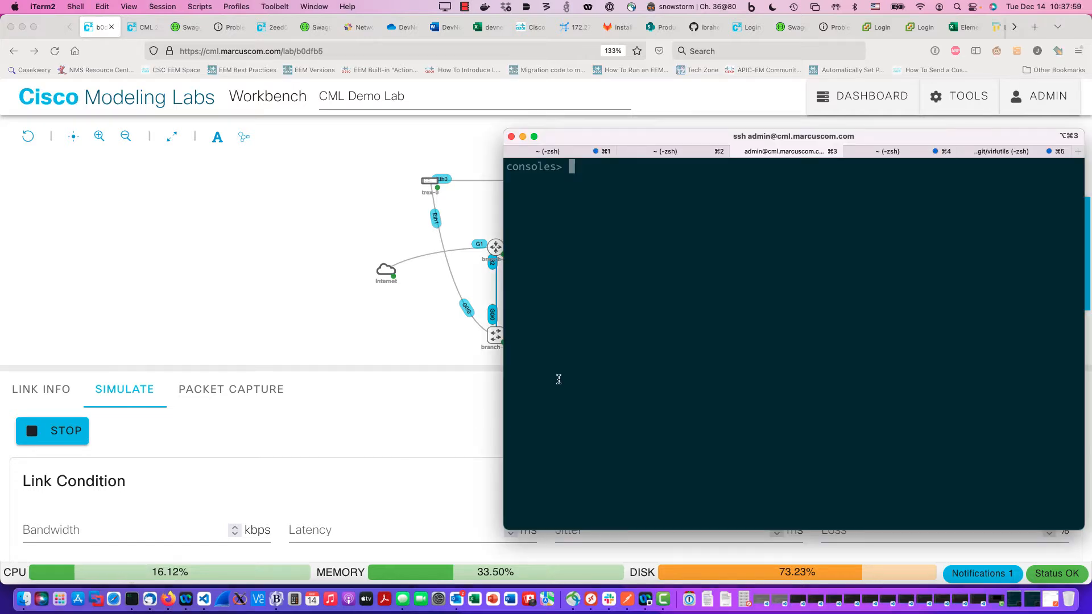
{"action": "type", "text": "list"}
{"action": "key", "text": "Return"}
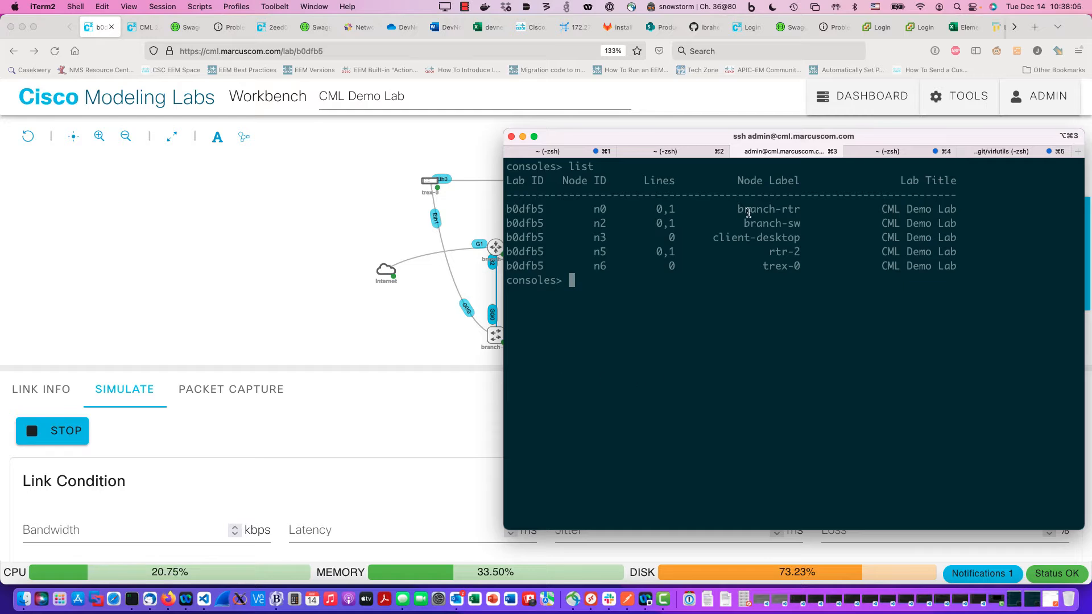
{"action": "type", "text": "open /b0dfb5/n0/0"}
{"action": "key", "text": "Return"}
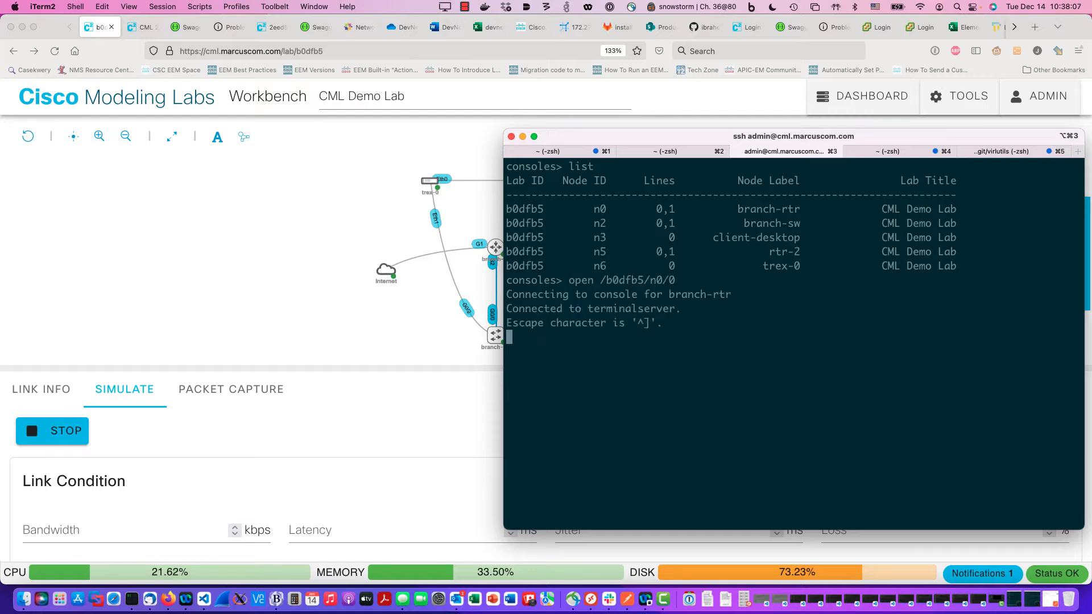
{"action": "key", "text": "Return"}
{"action": "key", "text": "Return"}
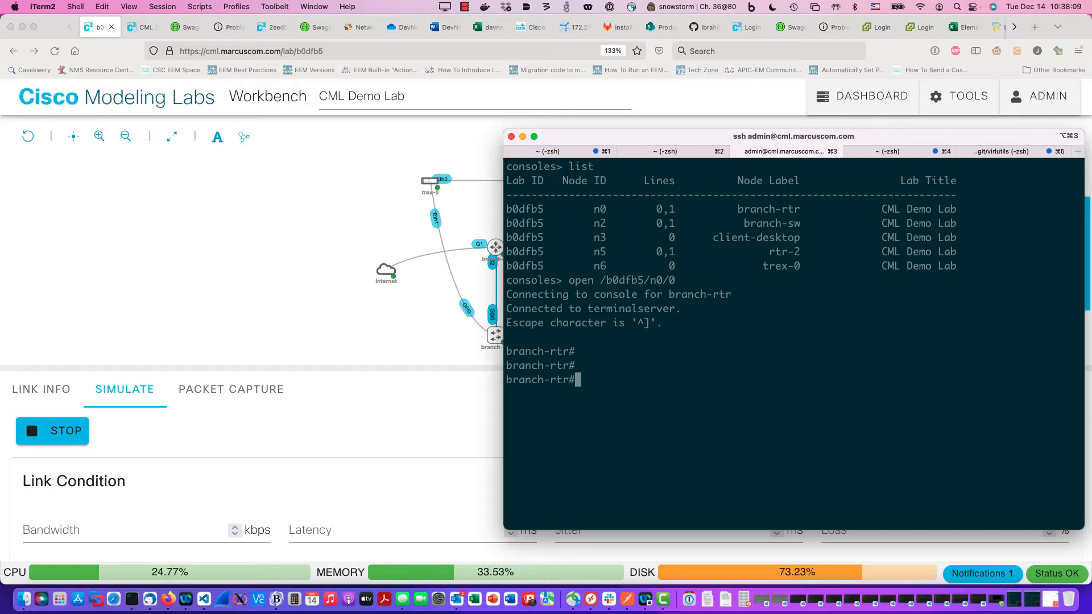
Step: Check the interface states on branch-rtr with "show ip int brie"
{"action": "type", "text": "show "}
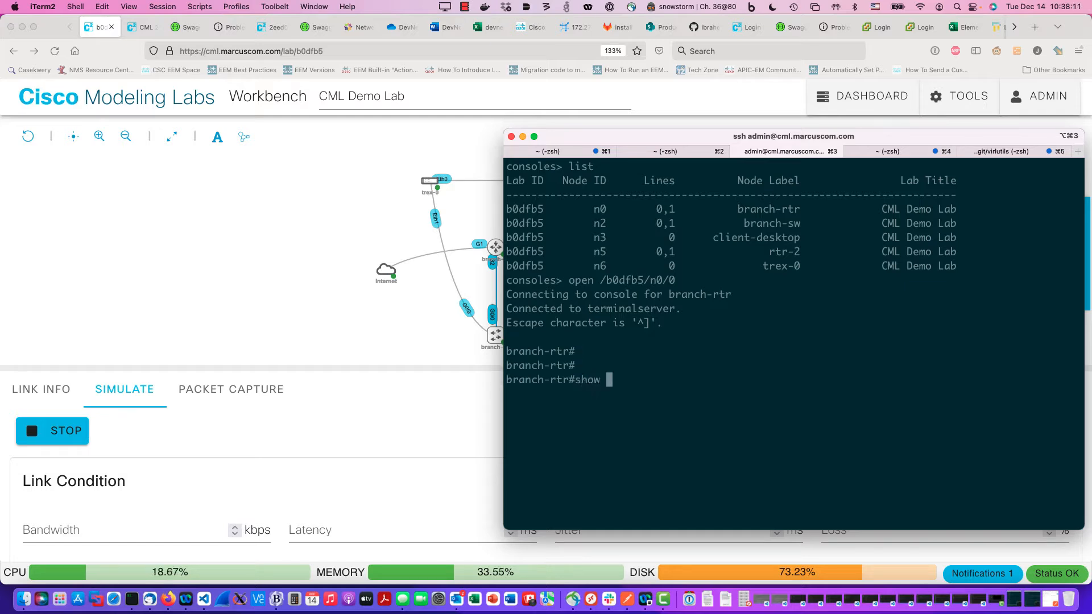
{"action": "type", "text": "ip int brie"}
{"action": "key", "text": "Return"}
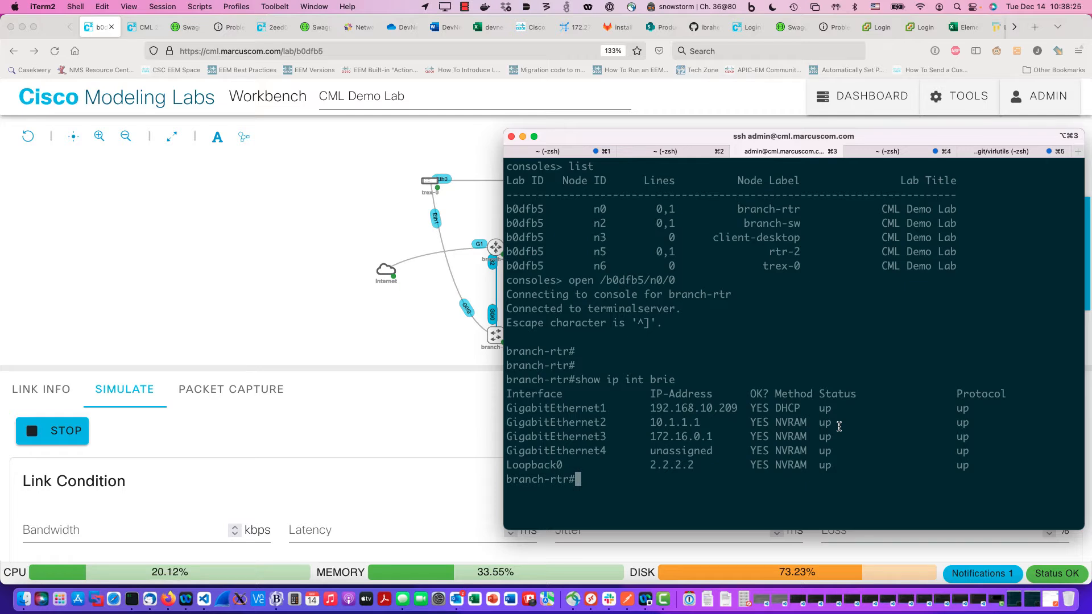
Step: Return to the lab in Firefox and stop the GigabitEthernet2 interface on the branch-rtr side of the link
{"action": "left_click", "coordinate": [344, 299]}
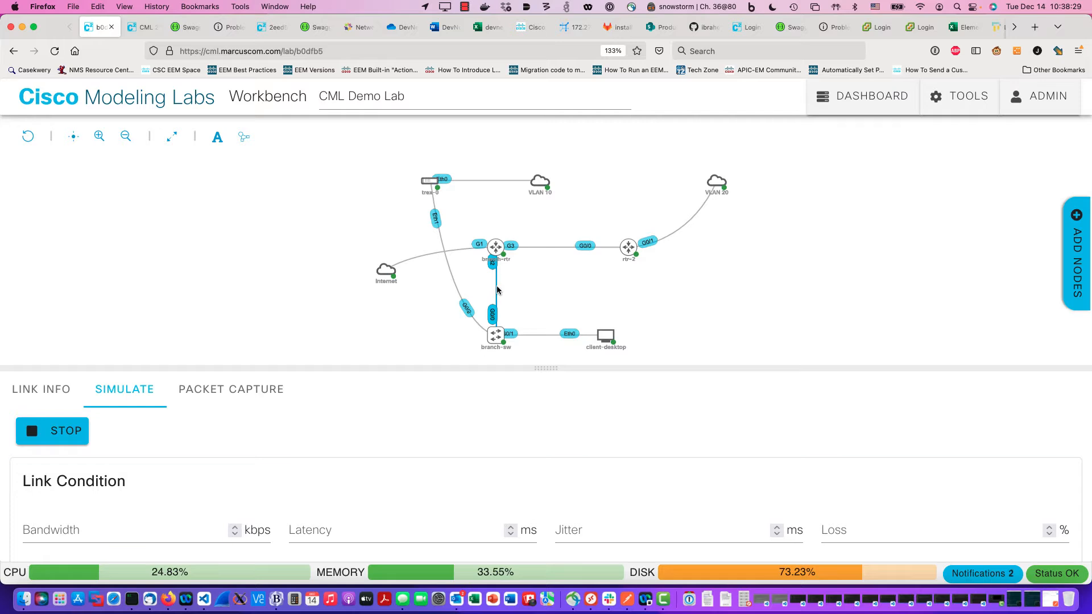
{"action": "left_click", "coordinate": [41, 384]}
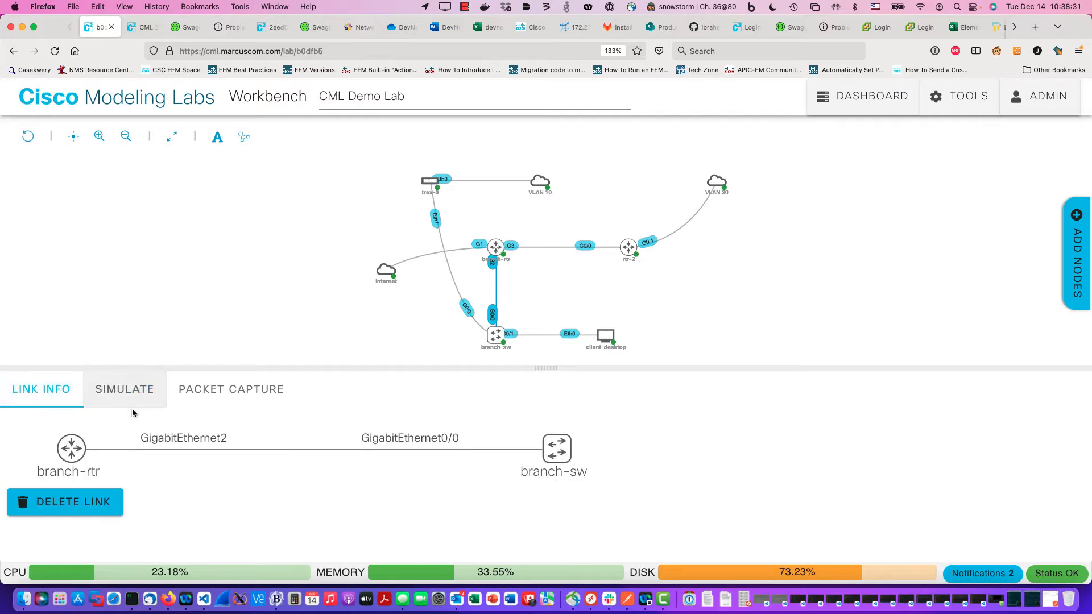
{"action": "left_click", "coordinate": [195, 444]}
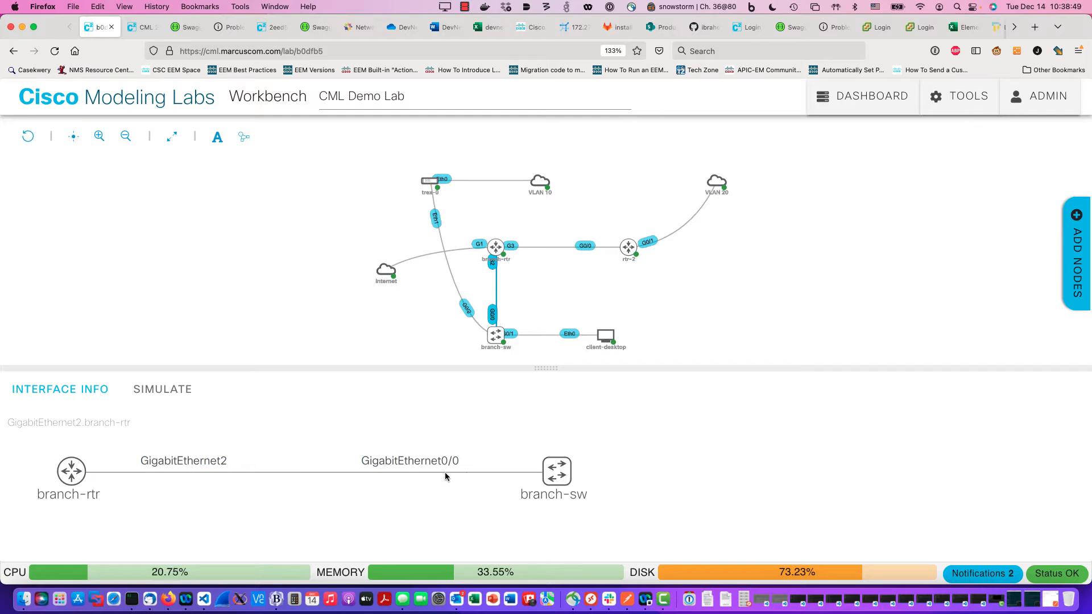
{"action": "left_click", "coordinate": [176, 393]}
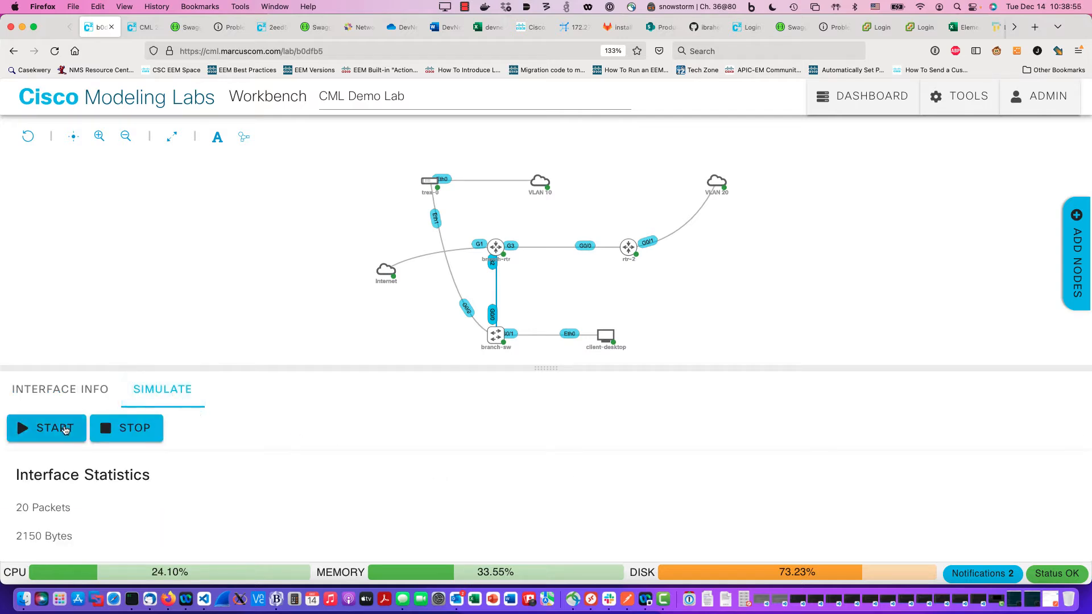
{"action": "left_click", "coordinate": [132, 434]}
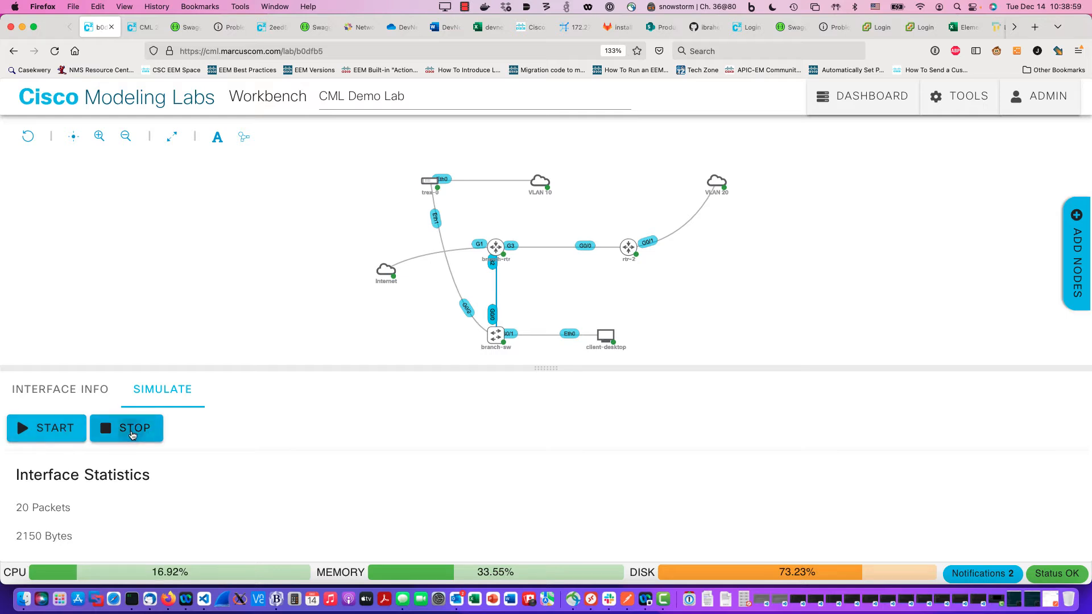
Step: Switch to iTerm2 and rerun "show ip int brie" on branch-rtr to check the stopped interface
{"action": "left_click", "coordinate": [130, 599]}
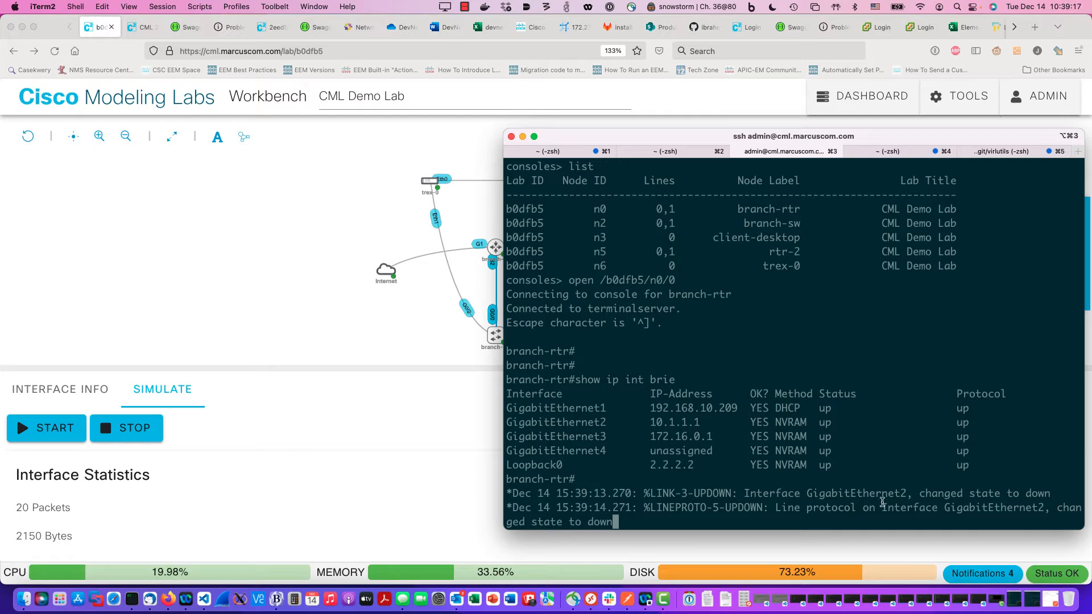
{"action": "key", "text": "Return"}
{"action": "key", "text": "Up"}
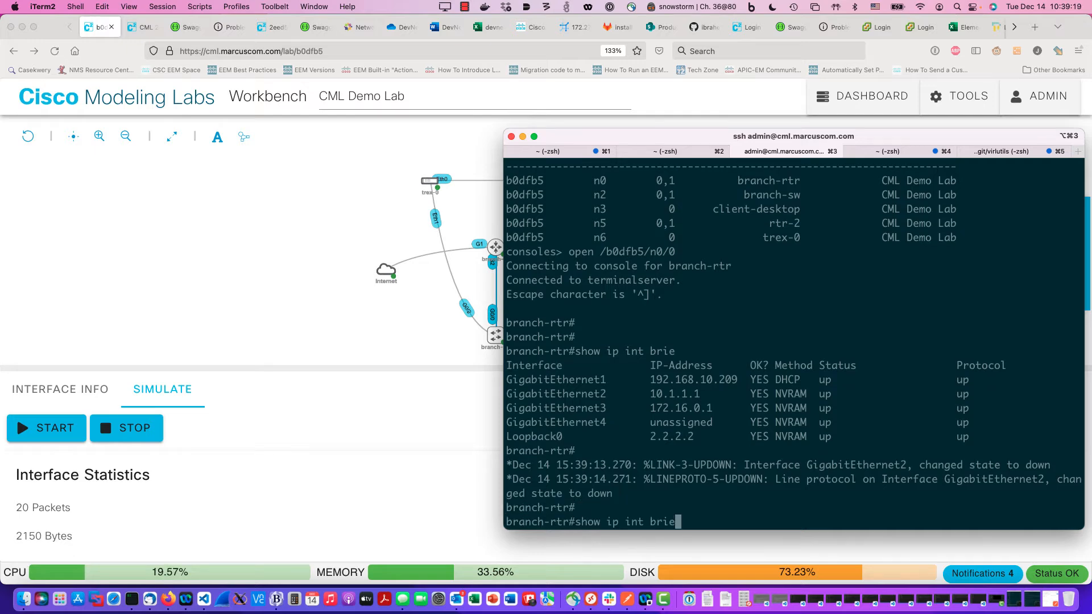
{"action": "key", "text": "Return"}
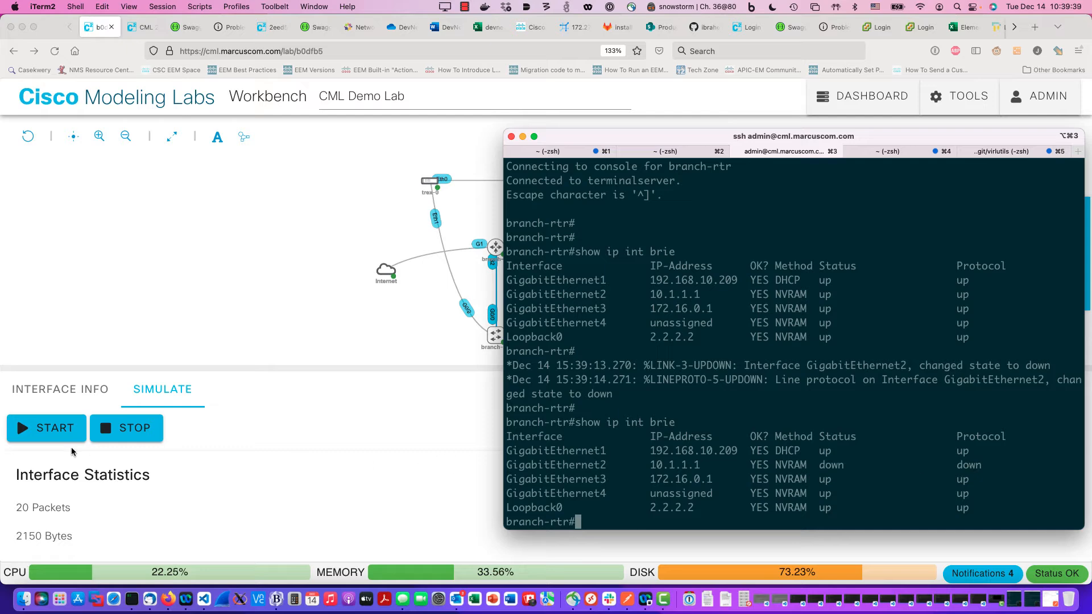
Step: Start branch-rtr's GigabitEthernet2 interface in the Firefox lab, and check it in iTerm2 with "show ip int brie"
{"action": "left_click", "coordinate": [205, 439]}
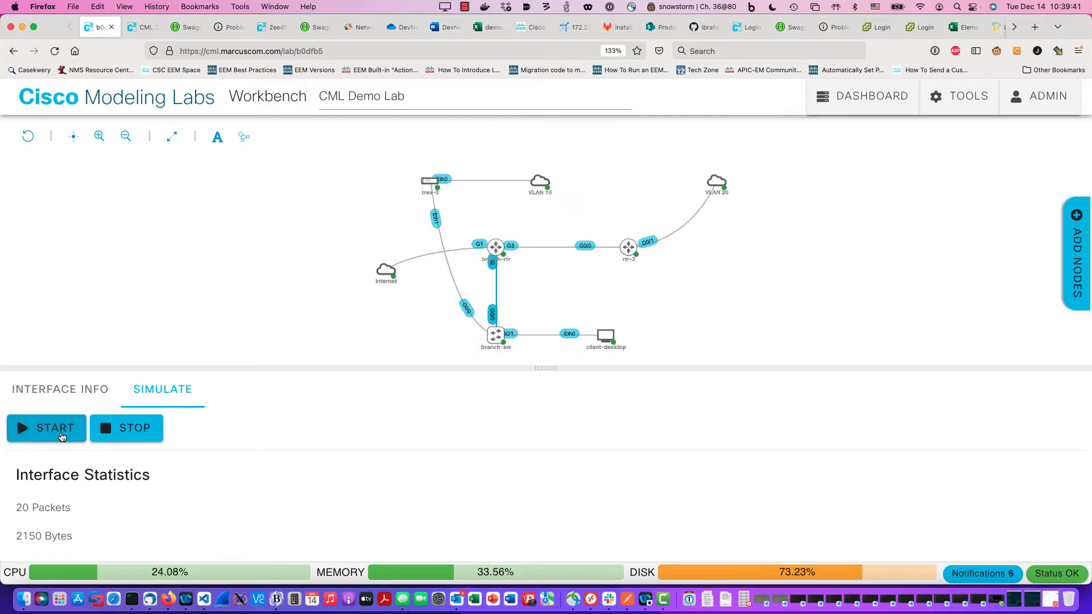
{"action": "left_click", "coordinate": [131, 599]}
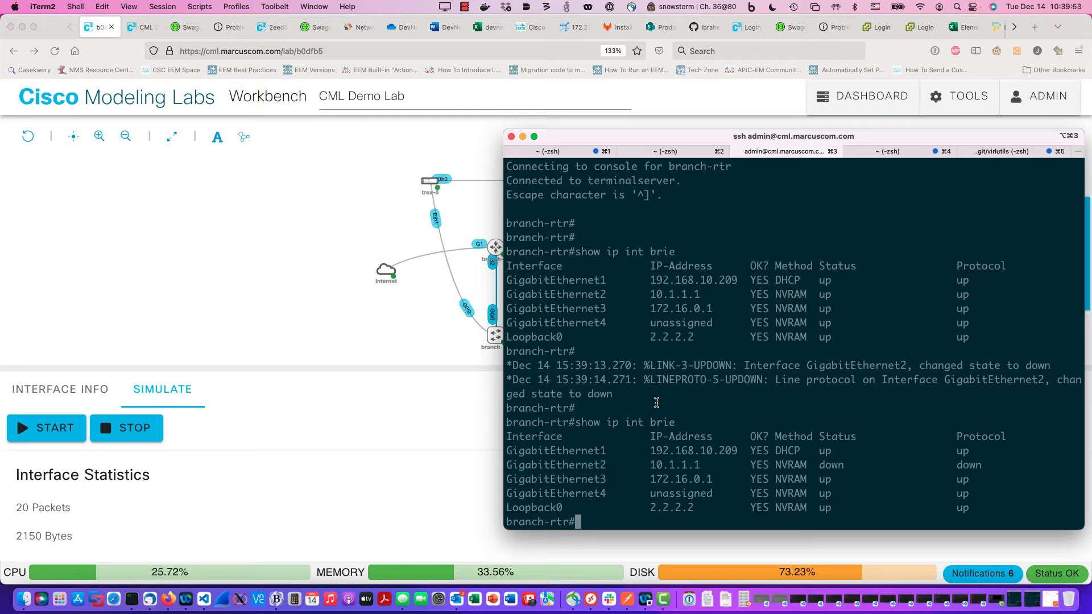
{"action": "key", "text": "Return"}
{"action": "key", "text": "Return"}
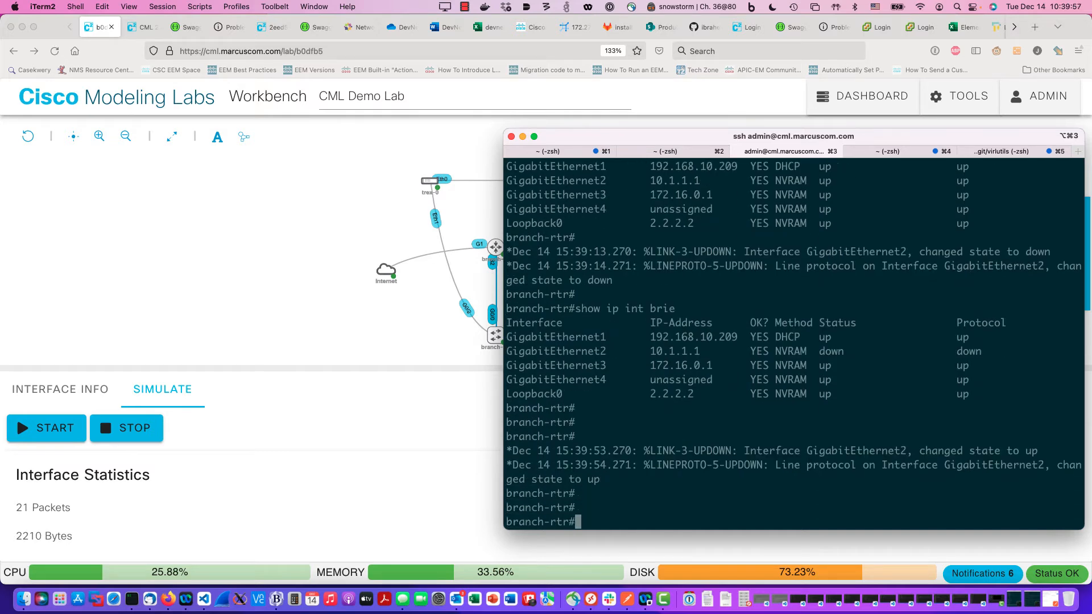
{"action": "key", "text": "Up"}
{"action": "key", "text": "Return"}
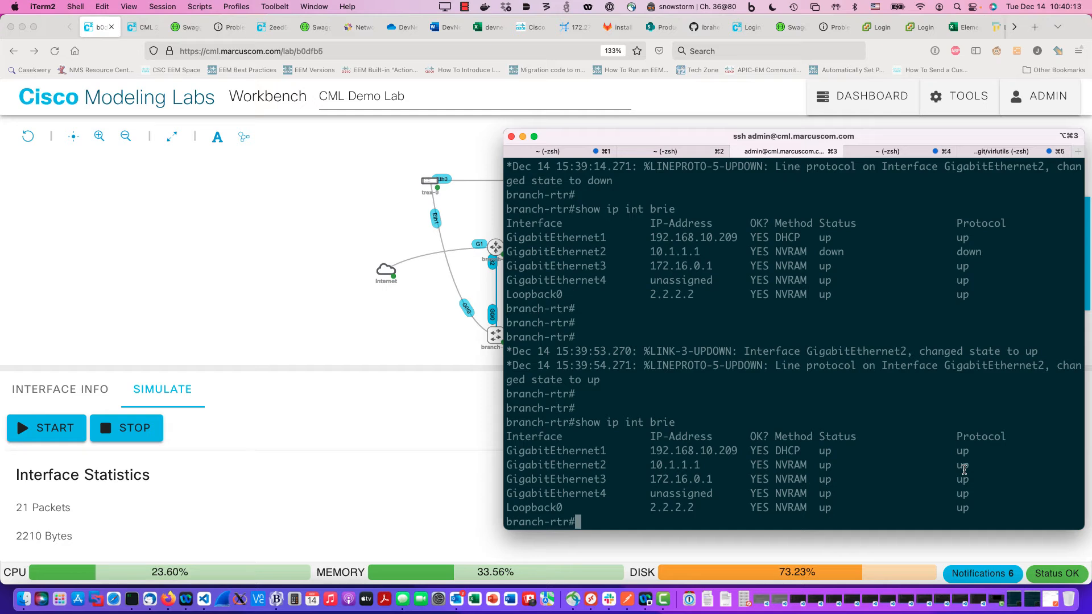
Step: Switch to Postman to examine the PUT request stopping interface 2 in lab b0dfb5, and compare it with the API documentation in Firefox
{"action": "left_click", "coordinate": [638, 599]}
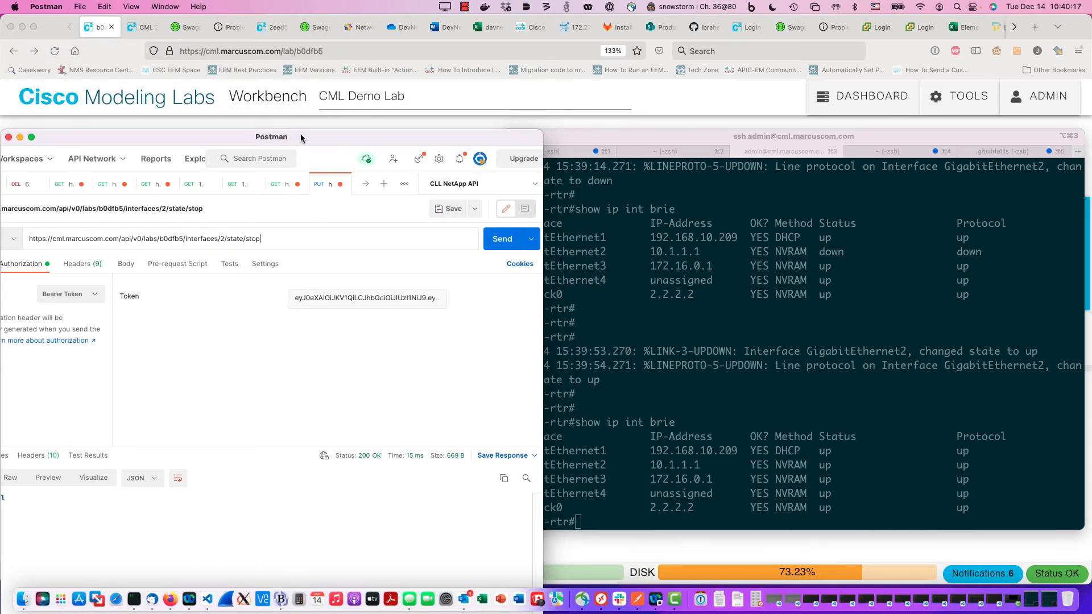
{"action": "left_click_drag", "start_coordinate": [302, 139], "coordinate": [330, 23]}
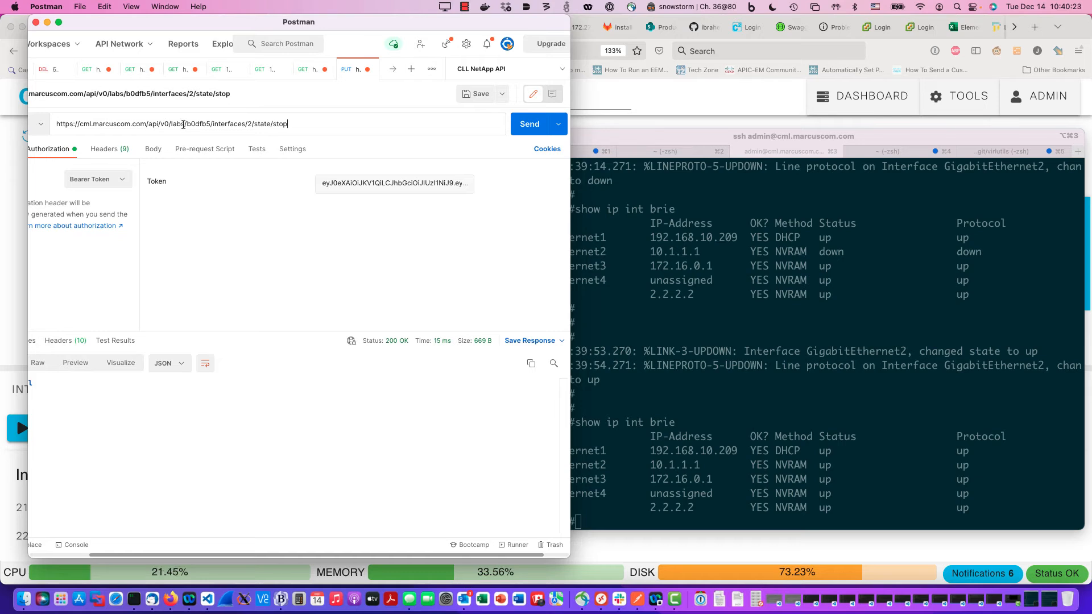
{"action": "left_click_drag", "start_coordinate": [207, 24], "coordinate": [205, 116]}
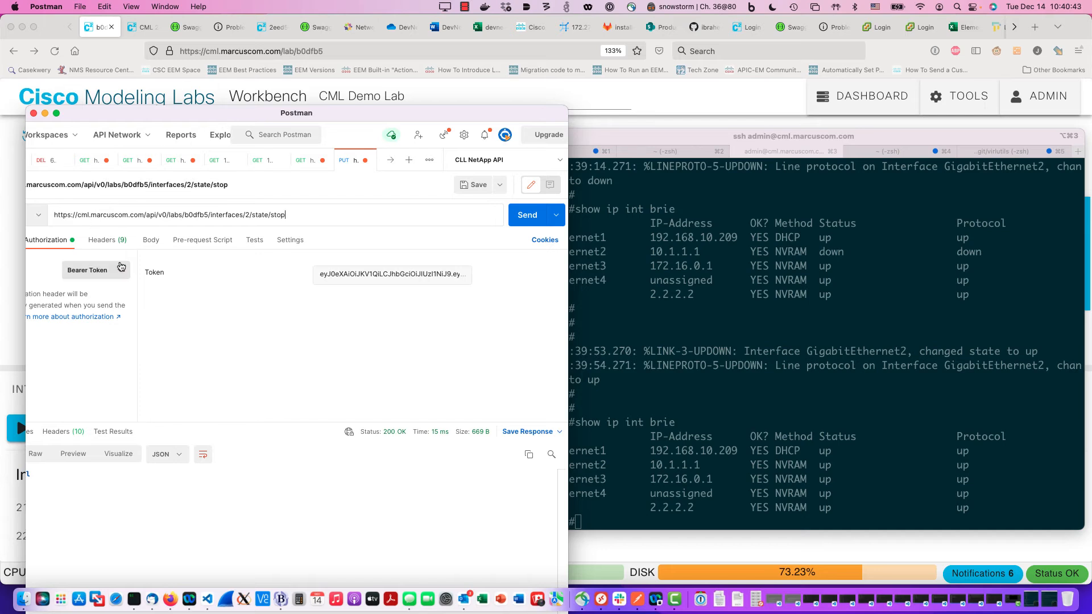
{"action": "scroll", "coordinate": [121, 267], "scroll_direction": "left", "scroll_amount": 2}
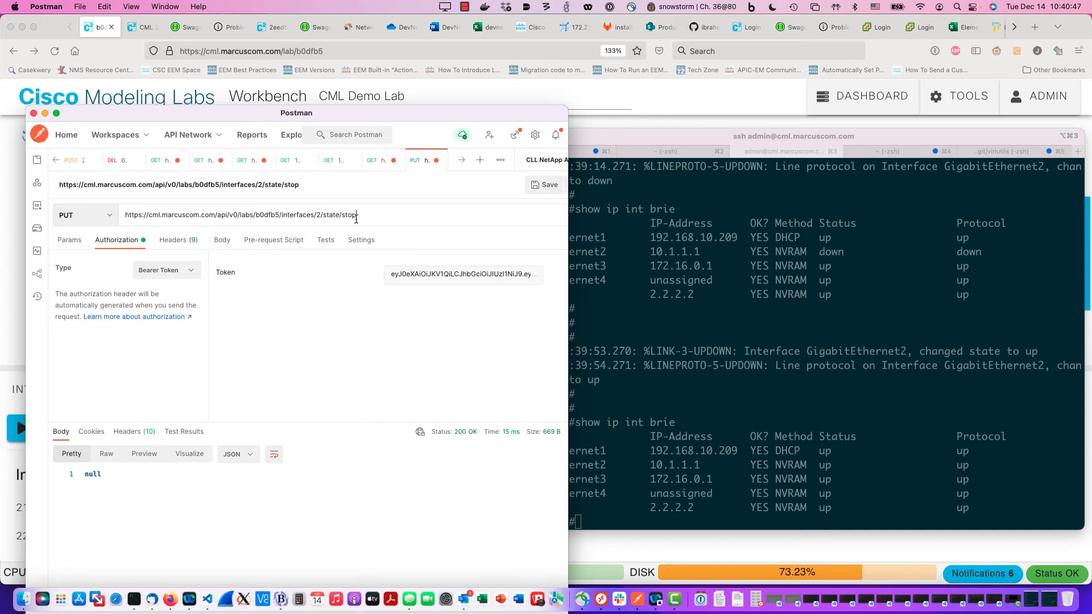
{"action": "scroll", "coordinate": [356, 219], "scroll_direction": "right", "scroll_amount": 3}
{"action": "left_click", "coordinate": [183, 27]}
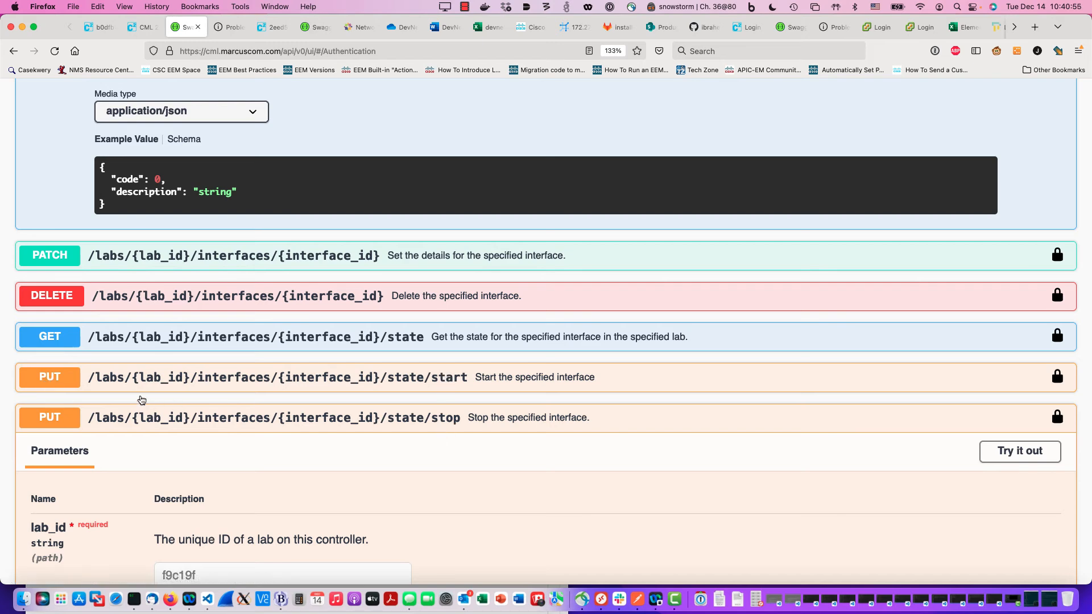
Step: Return to Postman and send the PUT request to labs/b0dfb5/interfaces/2/state/stop
{"action": "left_click", "coordinate": [637, 601]}
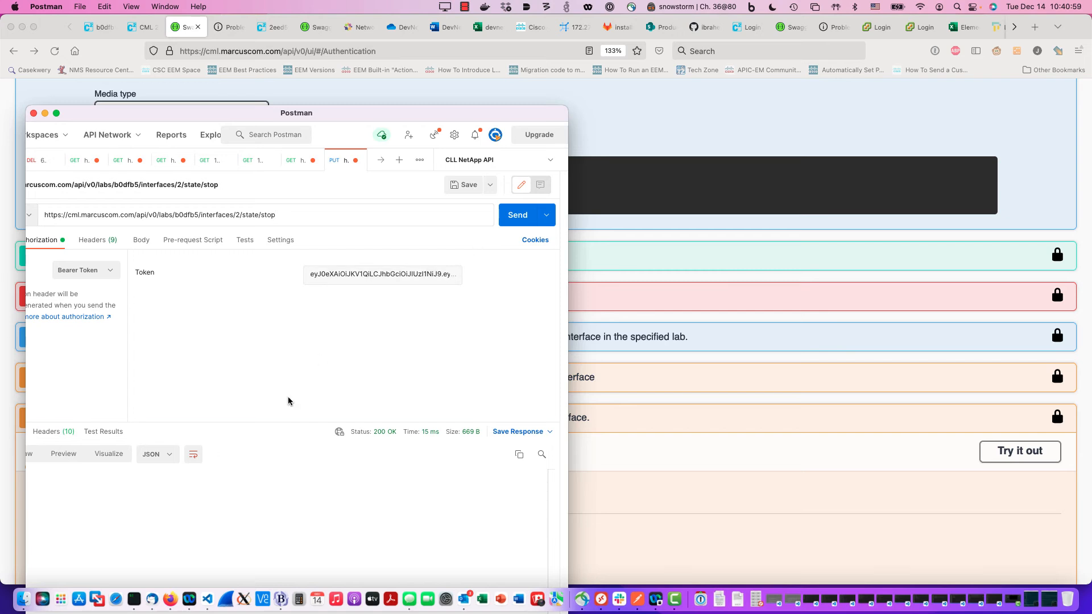
{"action": "left_click", "coordinate": [134, 599]}
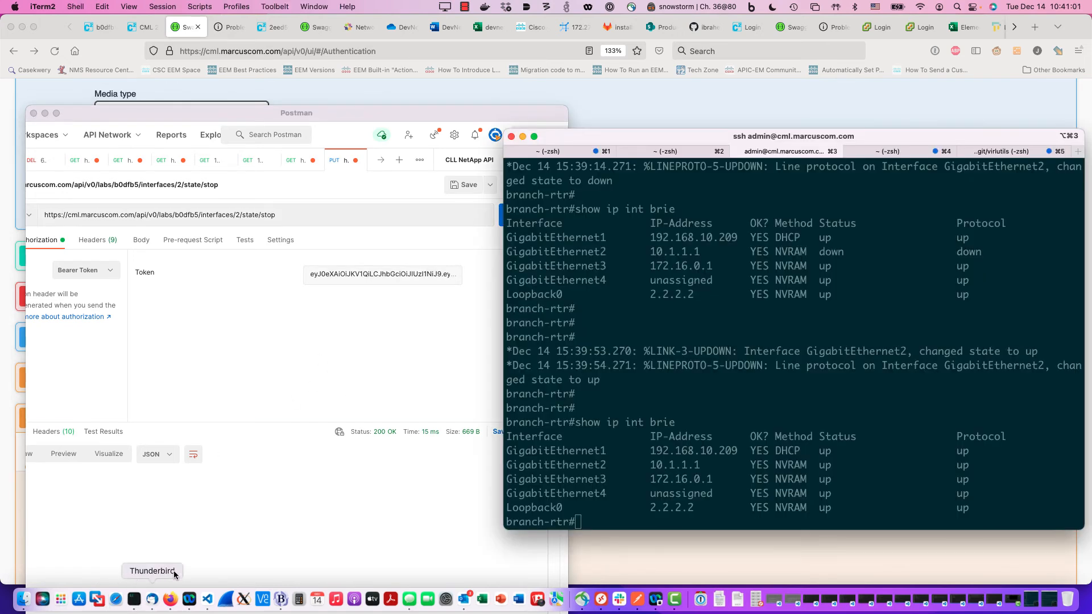
{"action": "left_click", "coordinate": [450, 350]}
{"action": "left_click", "coordinate": [517, 215]}
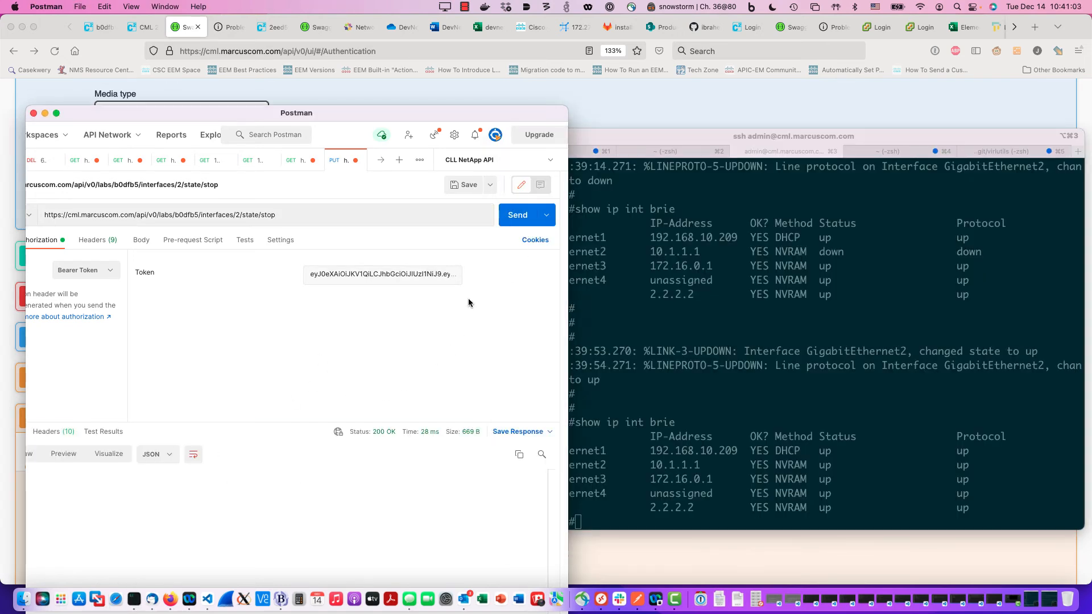
Step: Switch to iTerm2 and check the branch-rtr console for link state messages following the stop request
{"action": "left_click", "coordinate": [621, 476]}
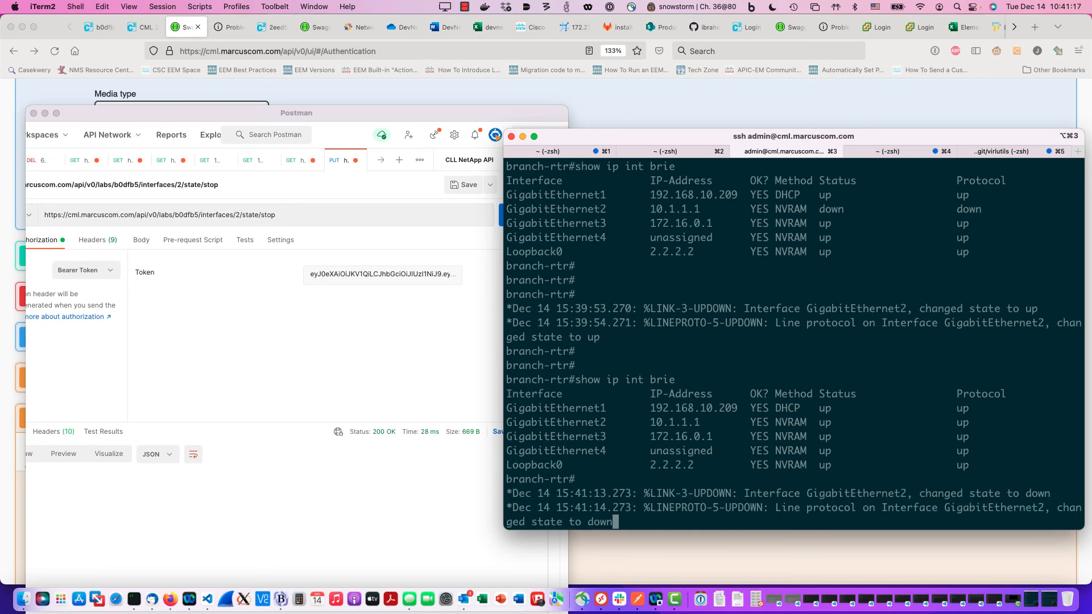
{"action": "key", "text": "Return"}
{"action": "key", "text": "Return"}
{"action": "key", "text": "Return"}
Step: In Postman, change the request URL's ending from stop to start and send the PUT request for interface 2
{"action": "left_click", "coordinate": [178, 359]}
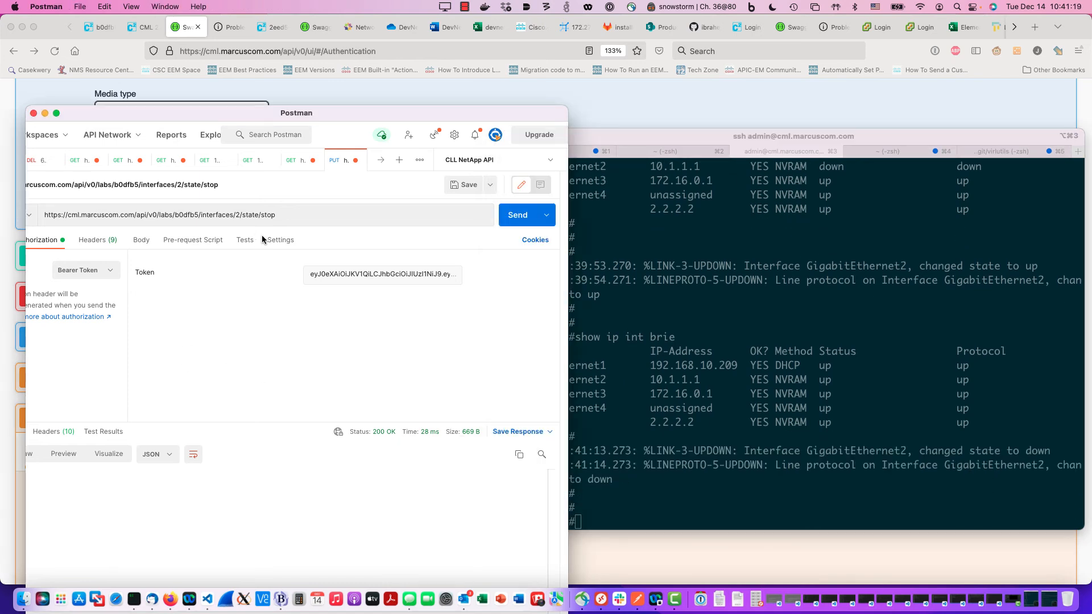
{"action": "double_click", "coordinate": [267, 215]}
{"action": "type", "text": "start"}
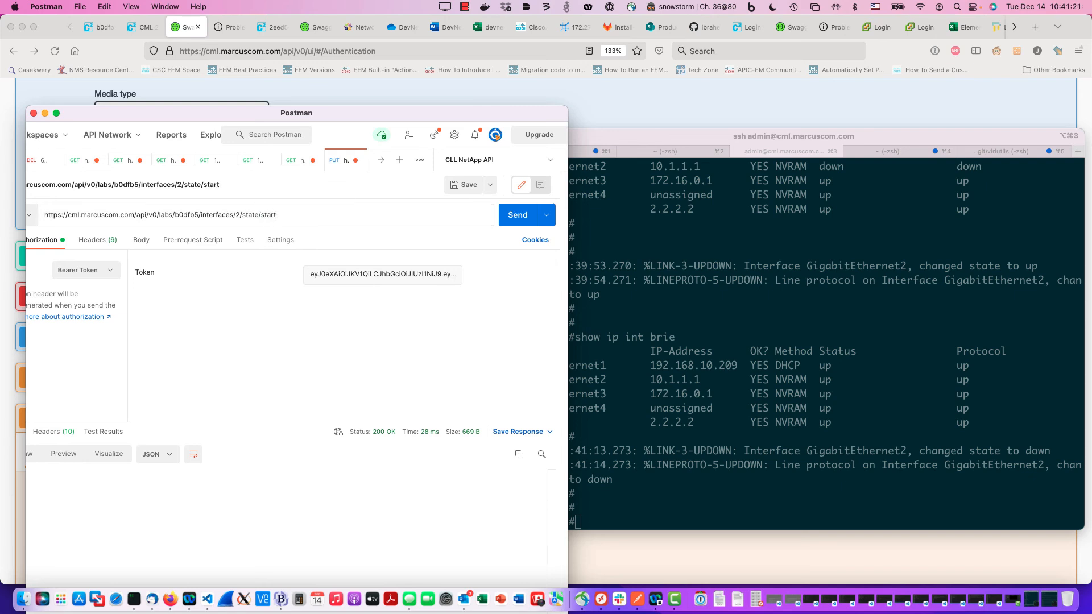
{"action": "left_click", "coordinate": [515, 222]}
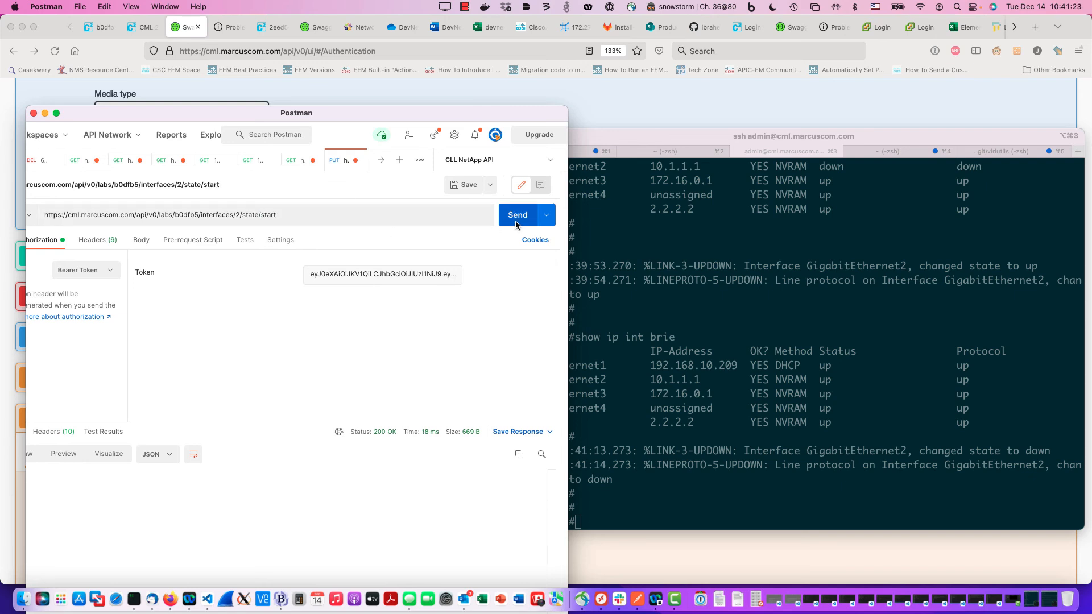
Step: Switch to iTerm2 and check the branch-rtr console for GigabitEthernet2 messages following the start request
{"action": "left_click", "coordinate": [747, 438]}
{"action": "key", "text": "Return"}
{"action": "key", "text": "Return"}
{"action": "key", "text": "Return"}
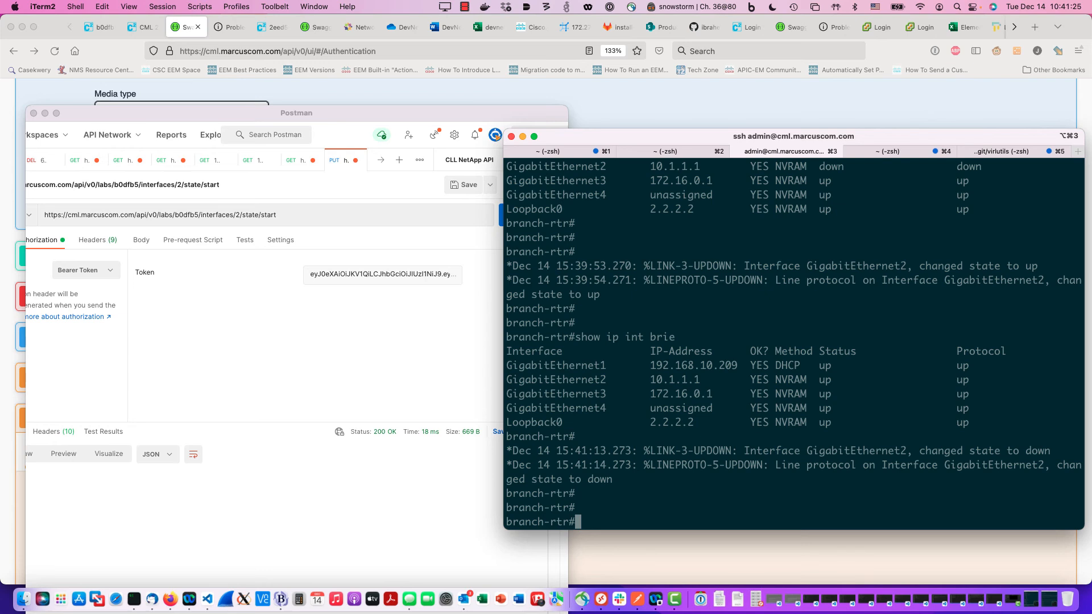